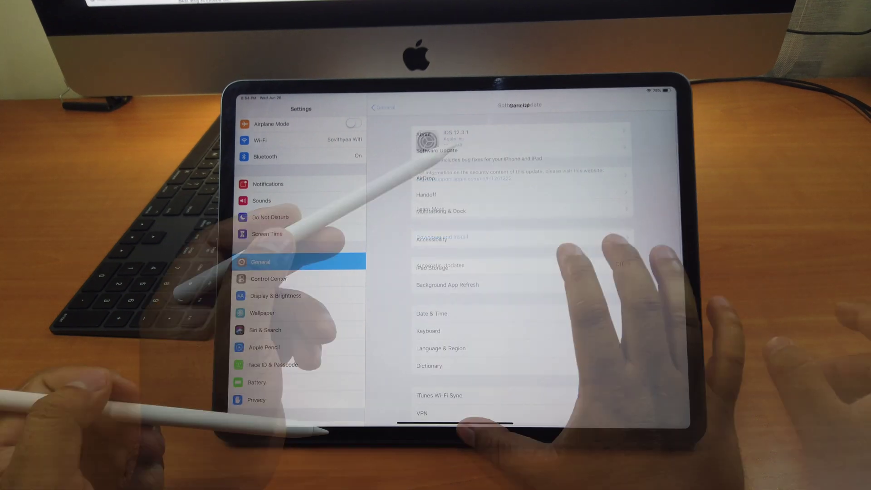
# Step: Leave Settings and open Safari on the betaprofiles.com iOS, watchOS, tvOS and macOS cards
pyautogui.press('super+h')
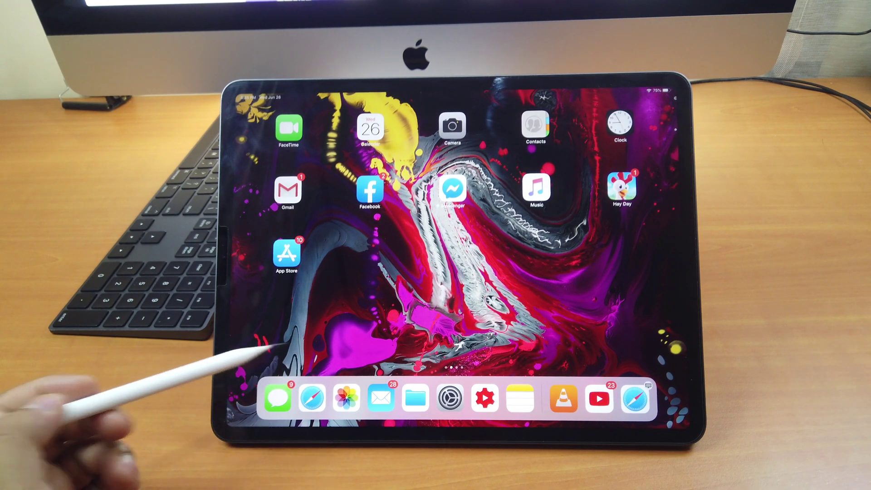
pyautogui.click(635, 399)
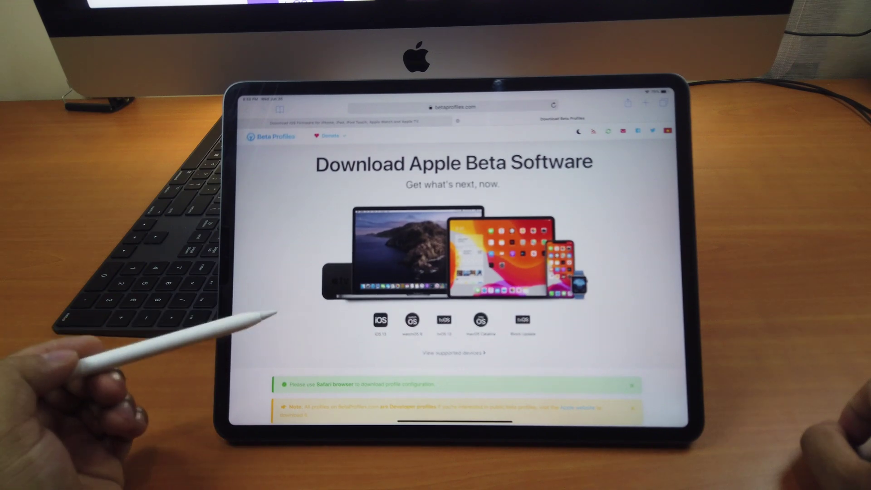
pyautogui.scroll(-5, 436, 273)
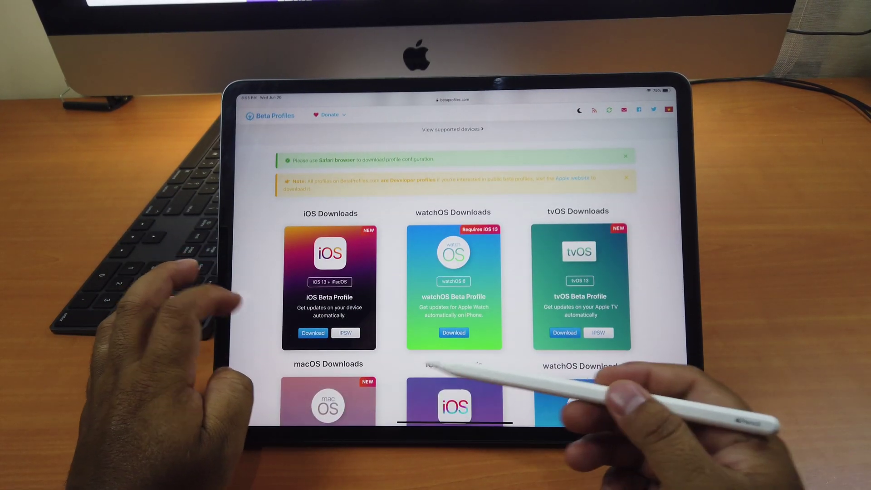
pyautogui.scroll(-2, 435, 306)
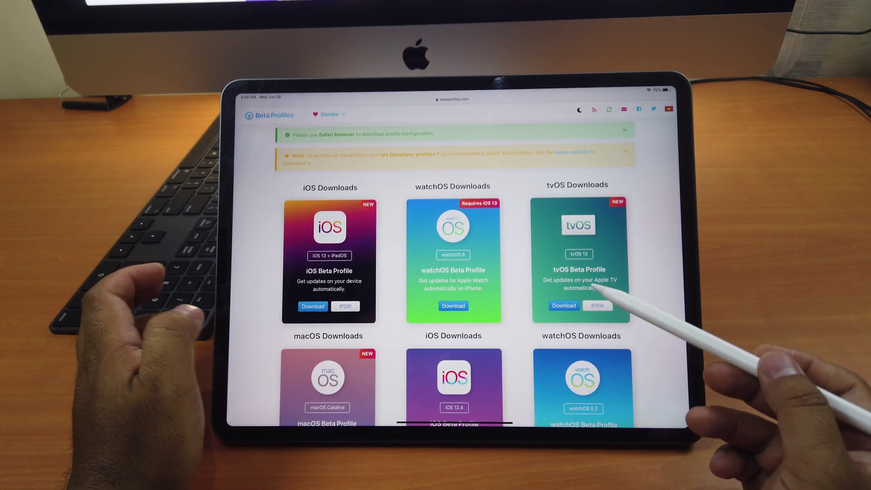
pyautogui.scroll(-2, 453, 273)
pyautogui.scroll(-2, 452, 272)
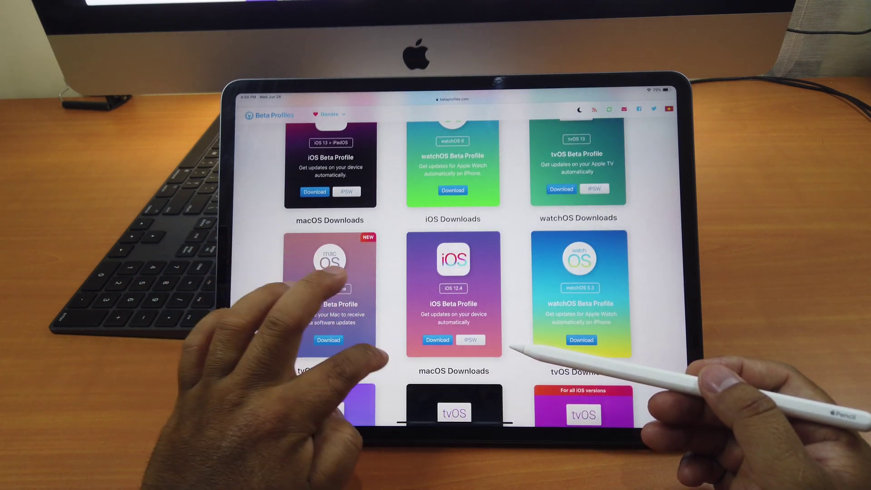
pyautogui.scroll(1, 453, 272)
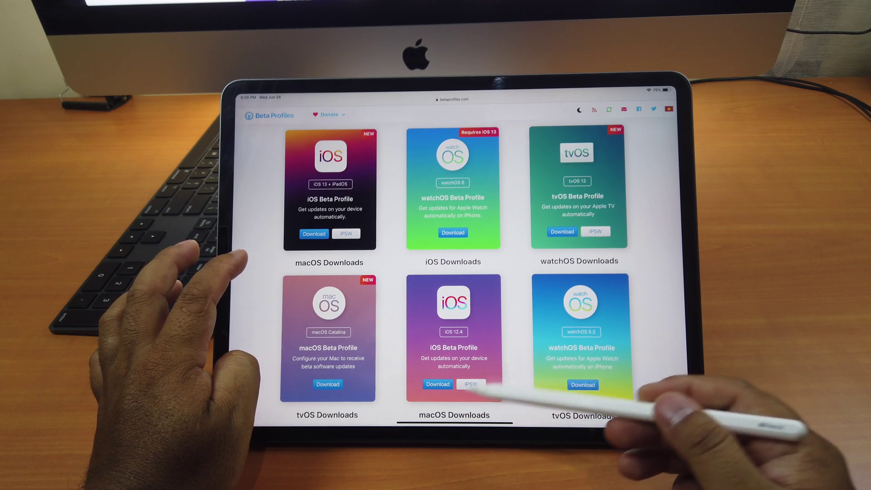
pyautogui.scroll(4, 452, 306)
pyautogui.scroll(-1, 453, 306)
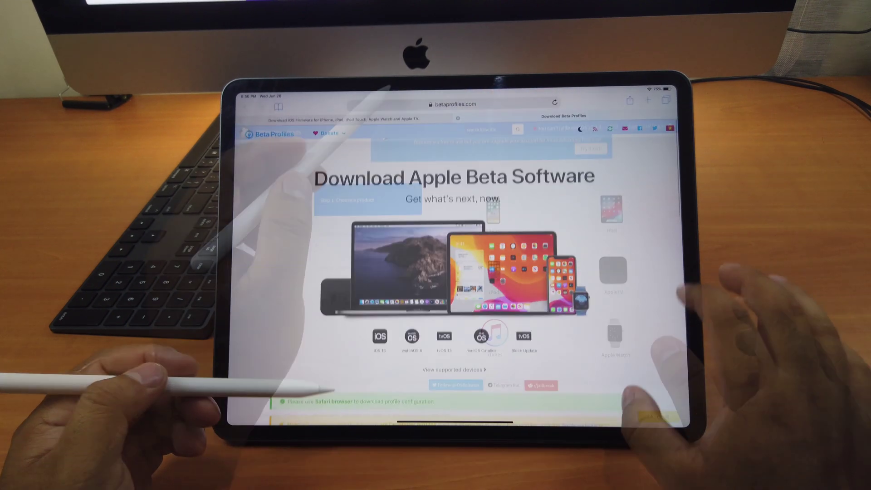
pyautogui.write('bet')
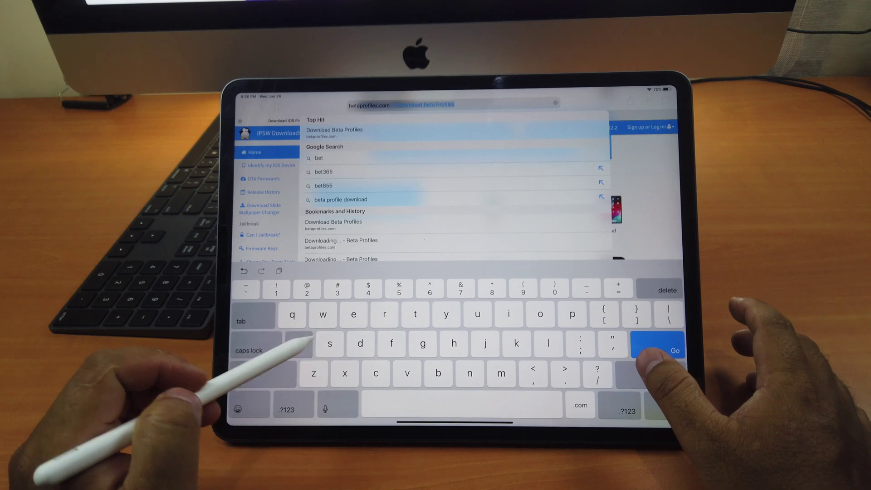
pyautogui.write('a.')
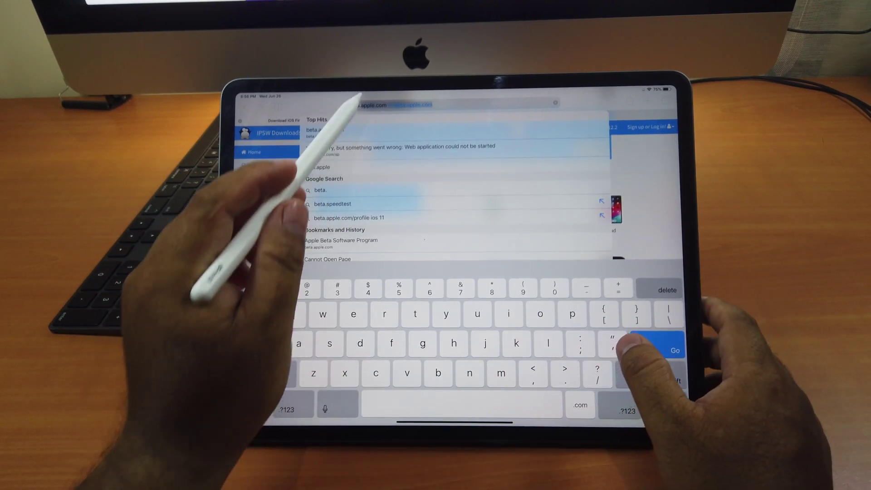
# Step: Sign in to beta.apple.com with the saved Apple ID credentials
pyautogui.click(657, 350)
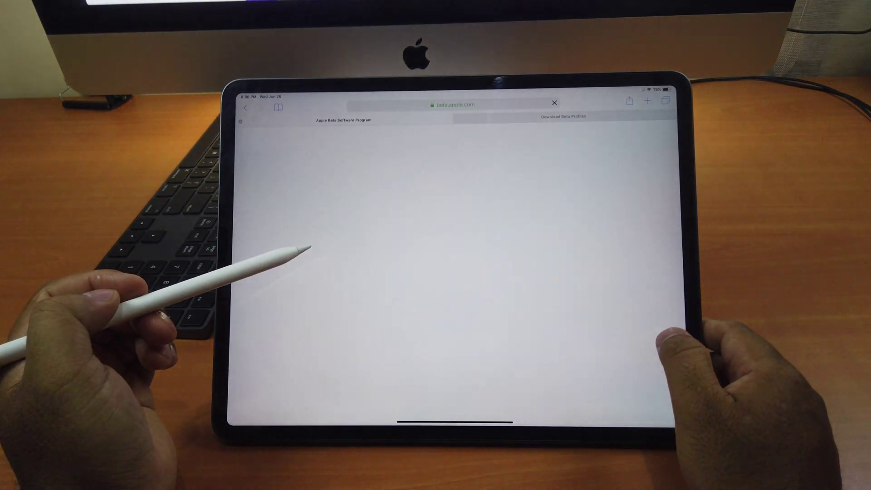
pyautogui.scroll(-3, 454, 272)
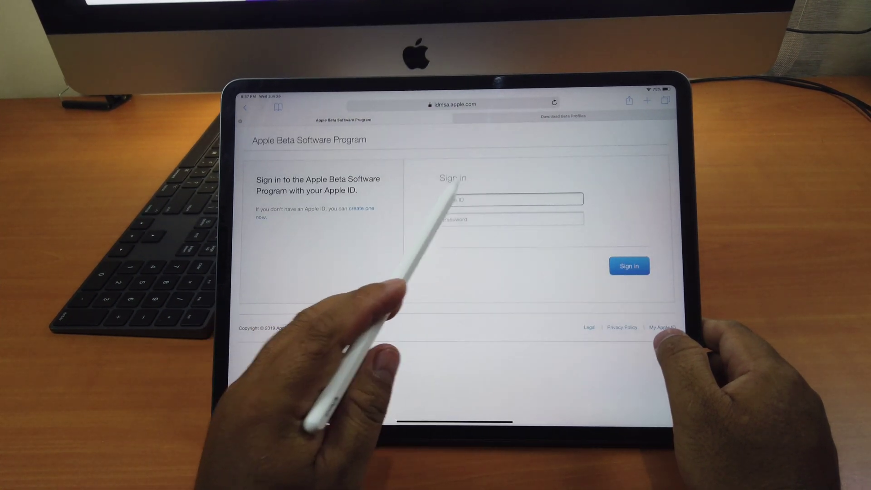
pyautogui.click(477, 199)
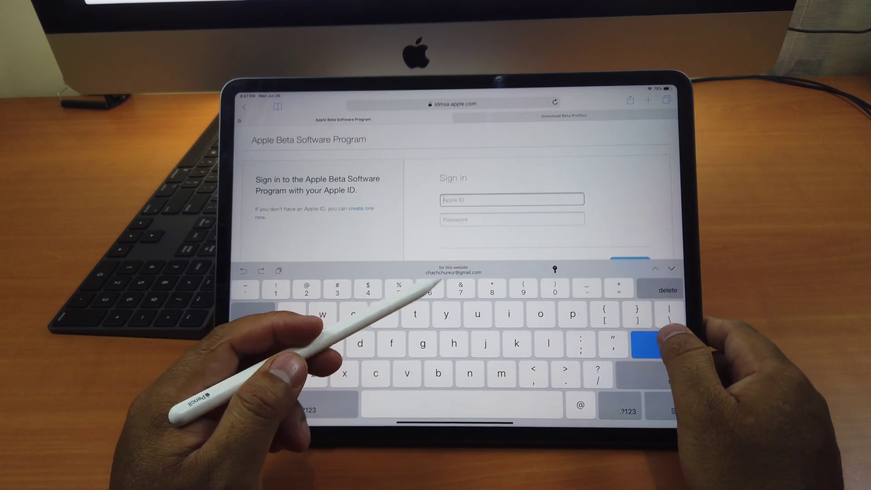
pyautogui.click(449, 271)
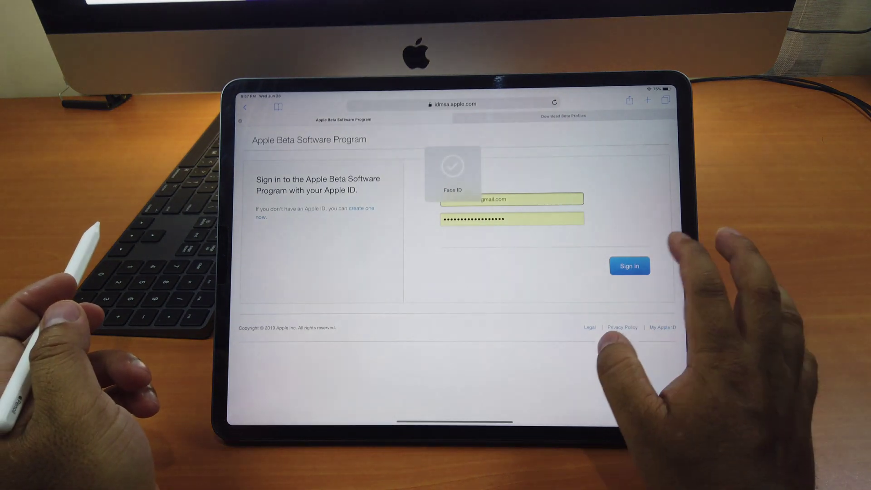
pyautogui.click(630, 265)
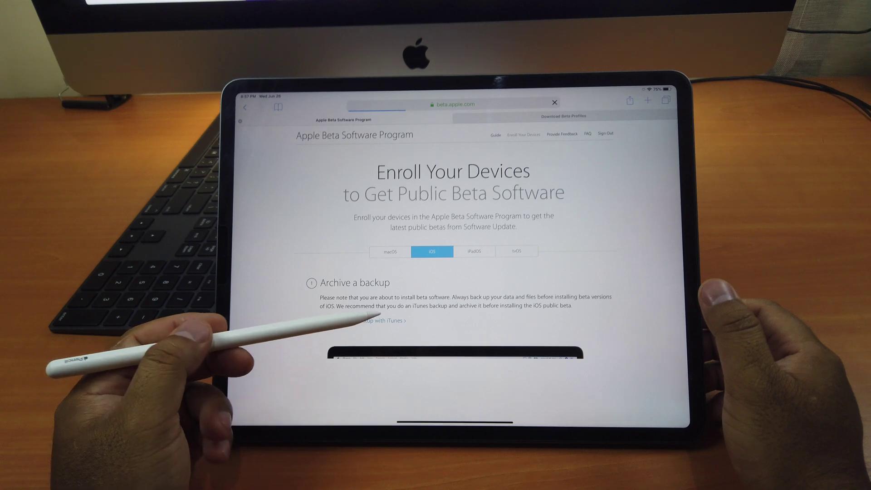
pyautogui.scroll(-5, 435, 272)
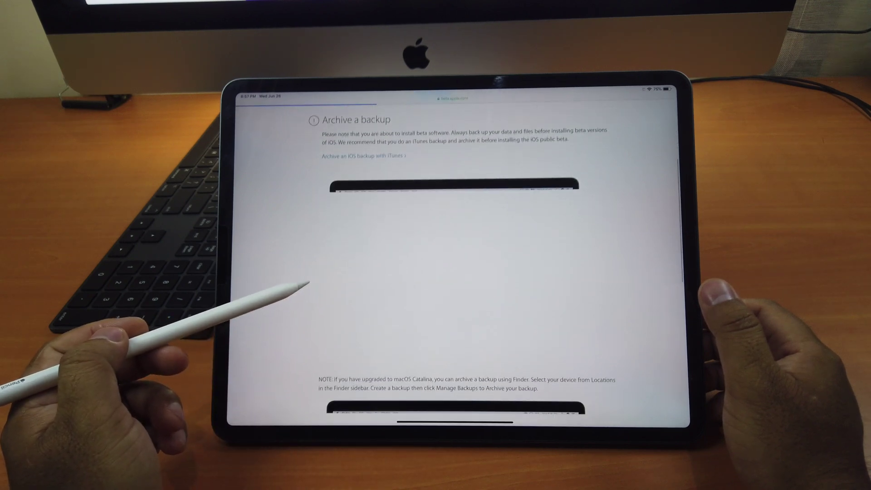
pyautogui.scroll(5, 435, 272)
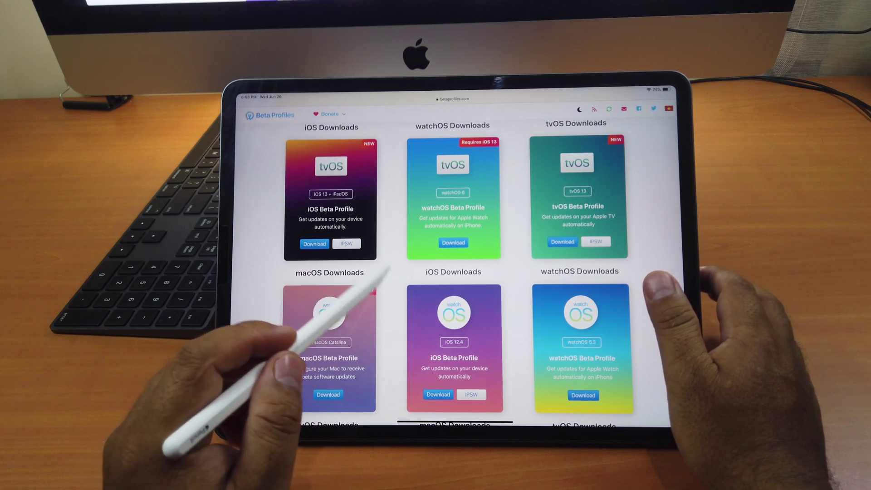
pyautogui.scroll(-1, 453, 272)
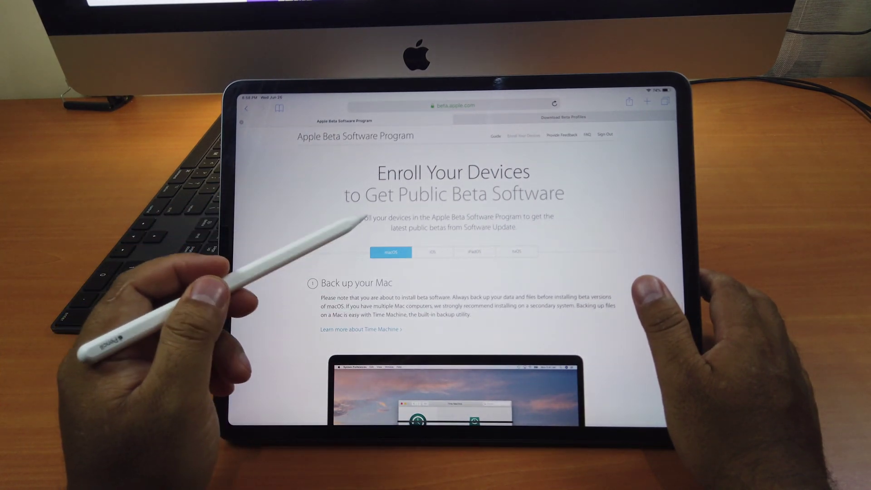
pyautogui.scroll(-3, 477, 272)
pyautogui.scroll(3, 476, 272)
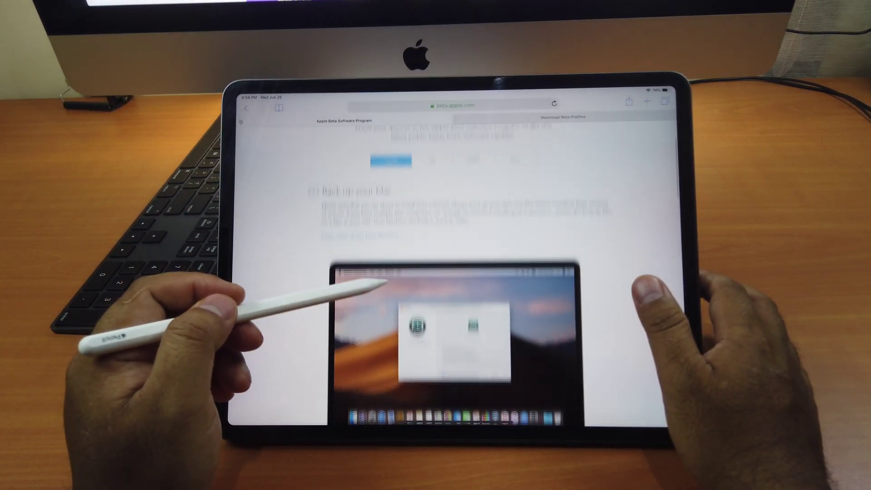
pyautogui.scroll(-5, 476, 272)
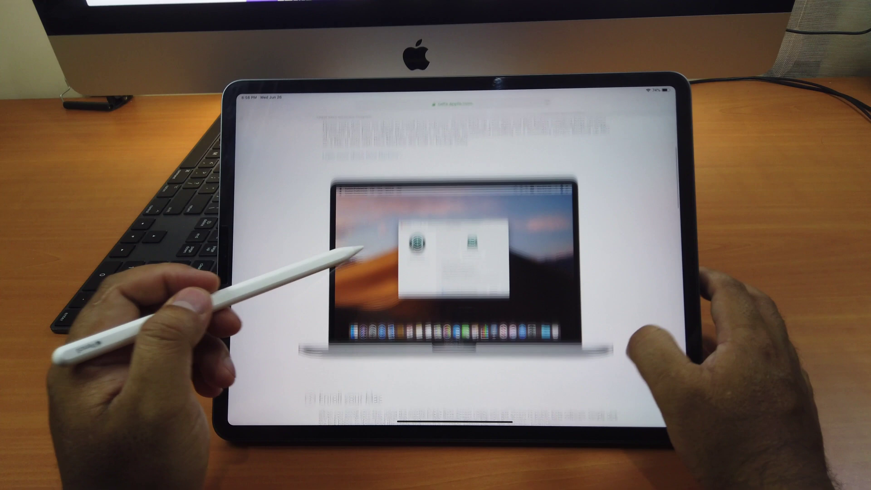
pyautogui.scroll(4, 476, 272)
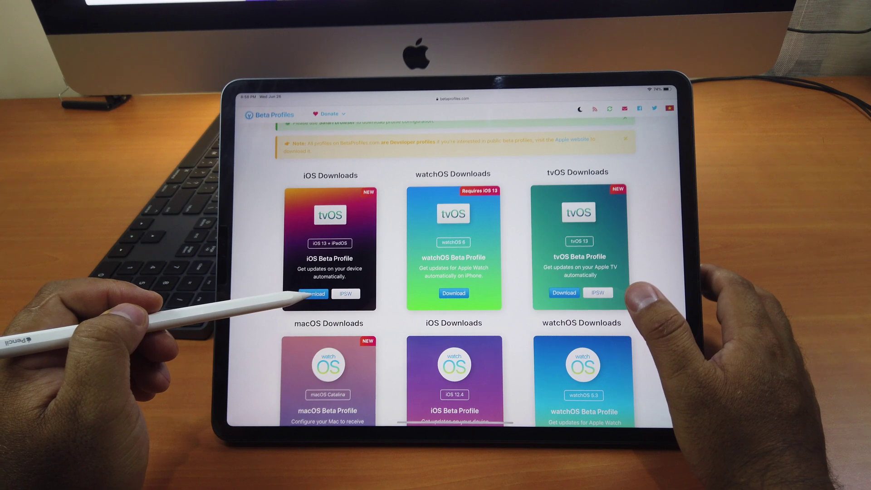
# Step: Download and allow the iOS 13 + iPadOS beta profile, then dismiss the downloaded notice
pyautogui.click(313, 293)
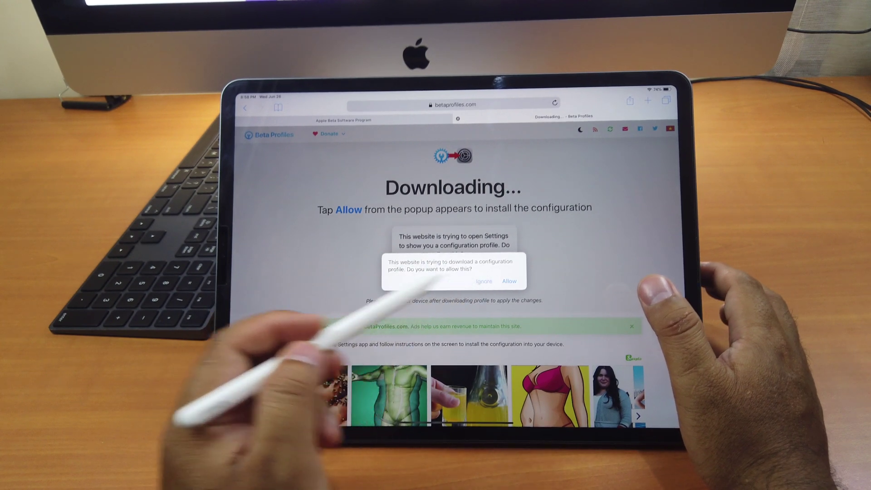
pyautogui.click(509, 280)
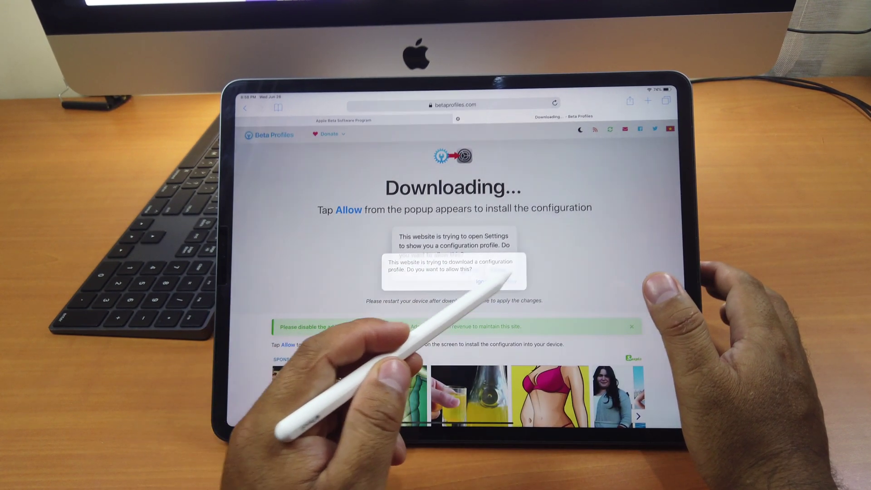
pyautogui.click(453, 271)
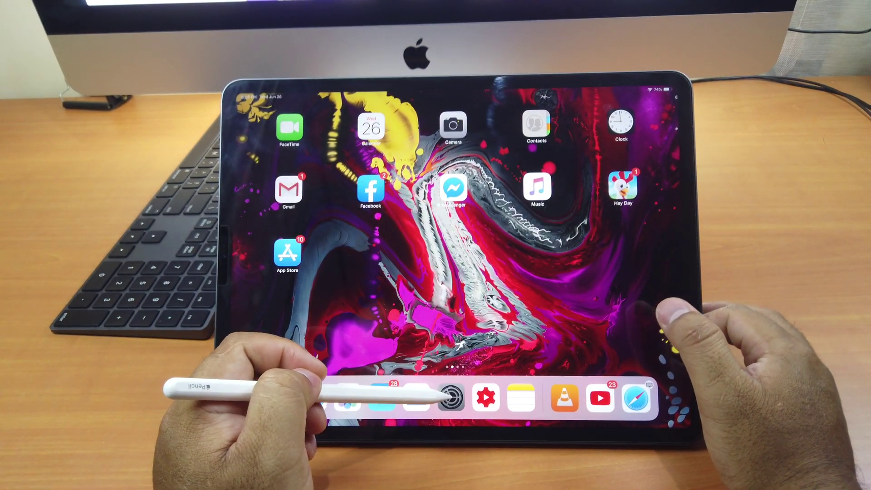
# Step: Install the downloaded iOS 13 & iPadOS 13 beta profile in Settings, accepting the consent terms
pyautogui.click(450, 397)
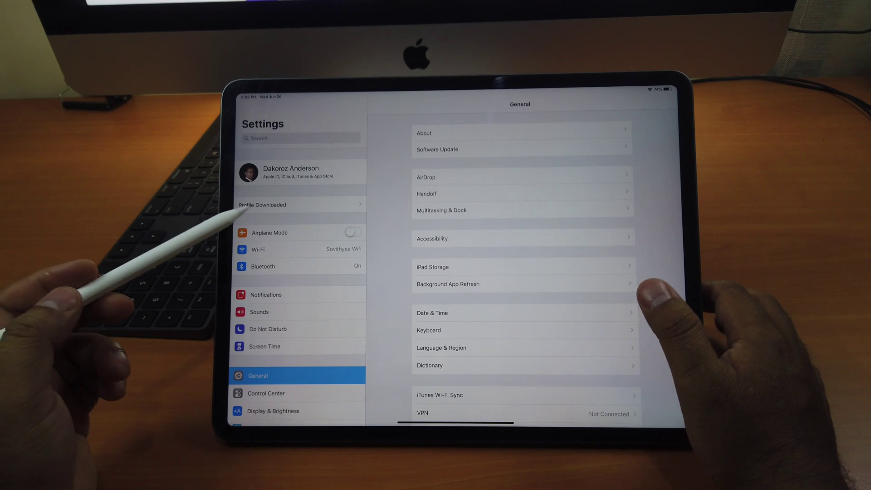
pyautogui.click(299, 205)
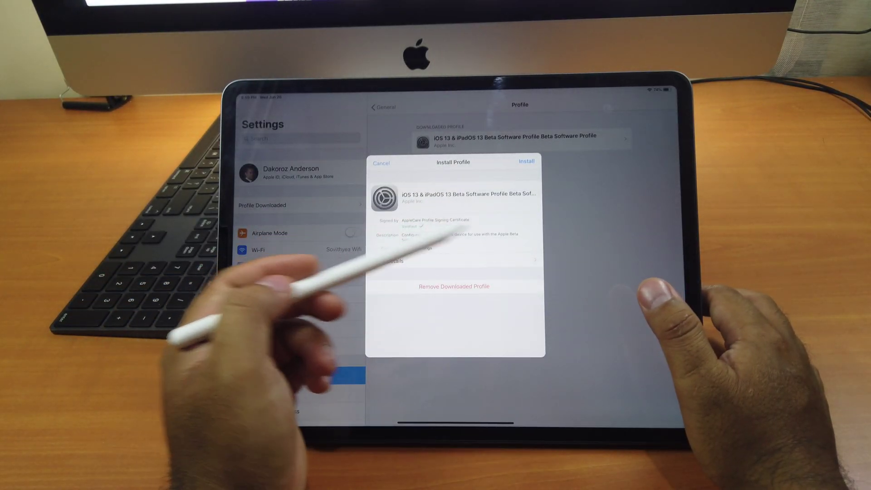
pyautogui.click(528, 161)
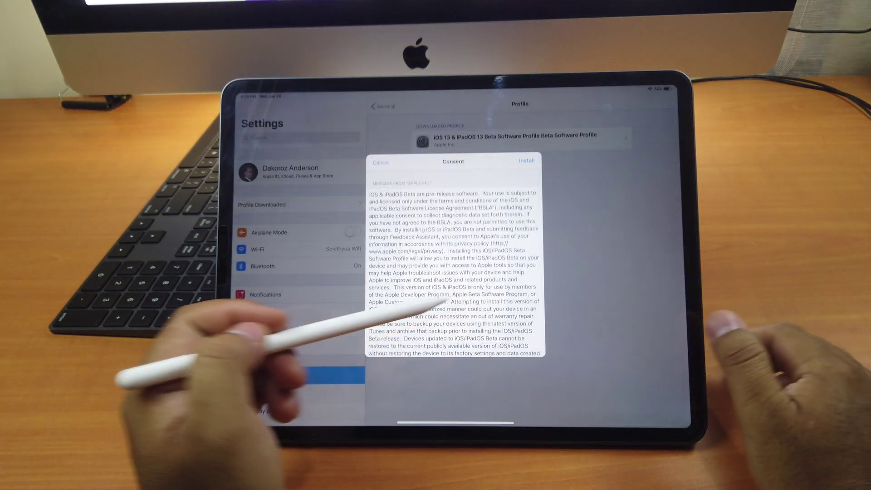
pyautogui.click(526, 161)
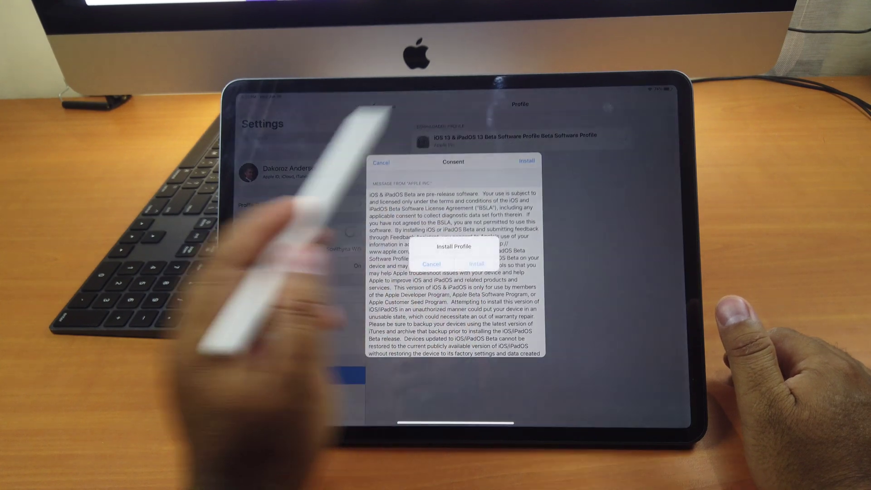
pyautogui.click(473, 263)
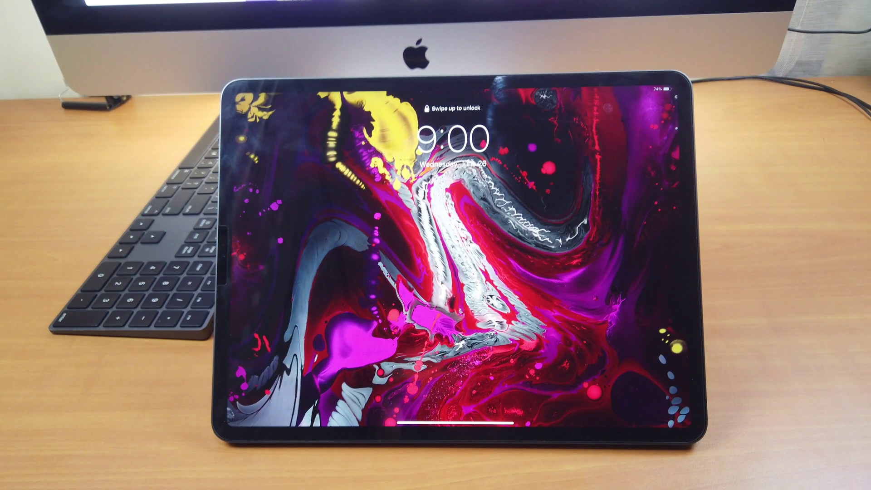
# Step: Unlock the iPad and check General > Software Update for iPadOS 13 Developer beta 2
pyautogui.moveTo(517, 422); pyautogui.dragTo(524, 327)
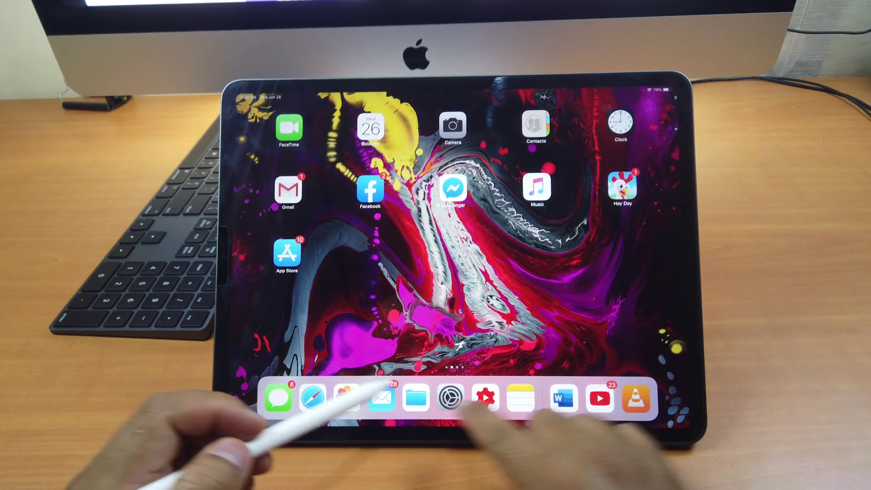
pyautogui.click(450, 398)
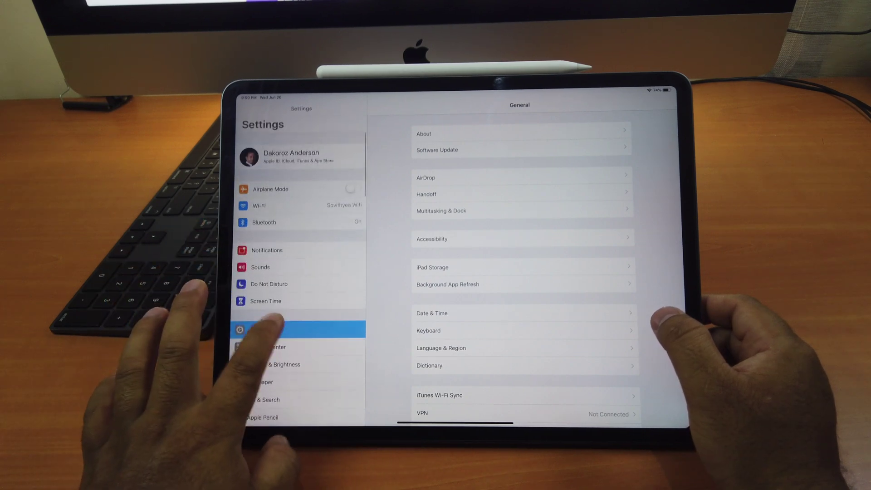
pyautogui.click(476, 150)
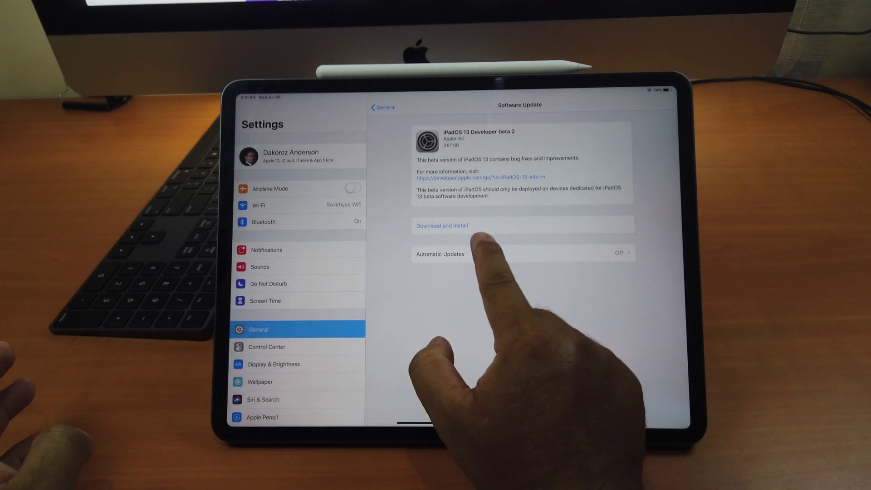
# Step: Download and install iPadOS 13 Developer beta 2, authorizing with the device passcode
pyautogui.click(442, 225)
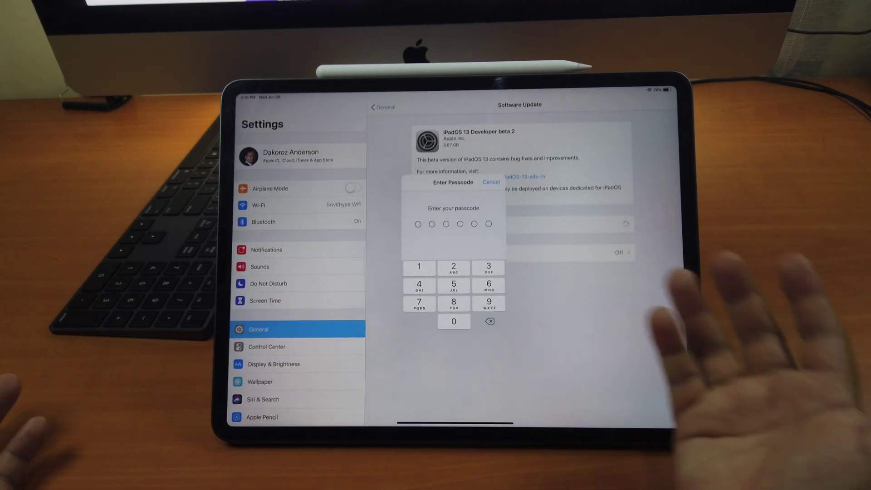
pyautogui.click(453, 284)
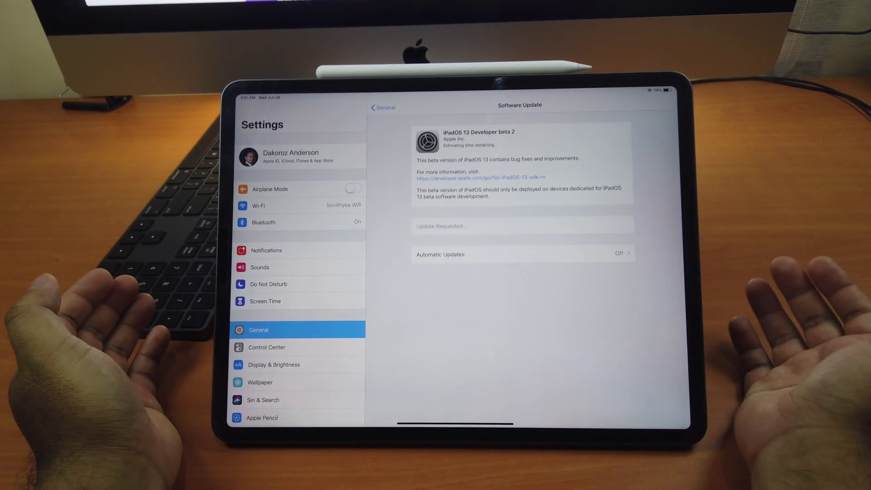